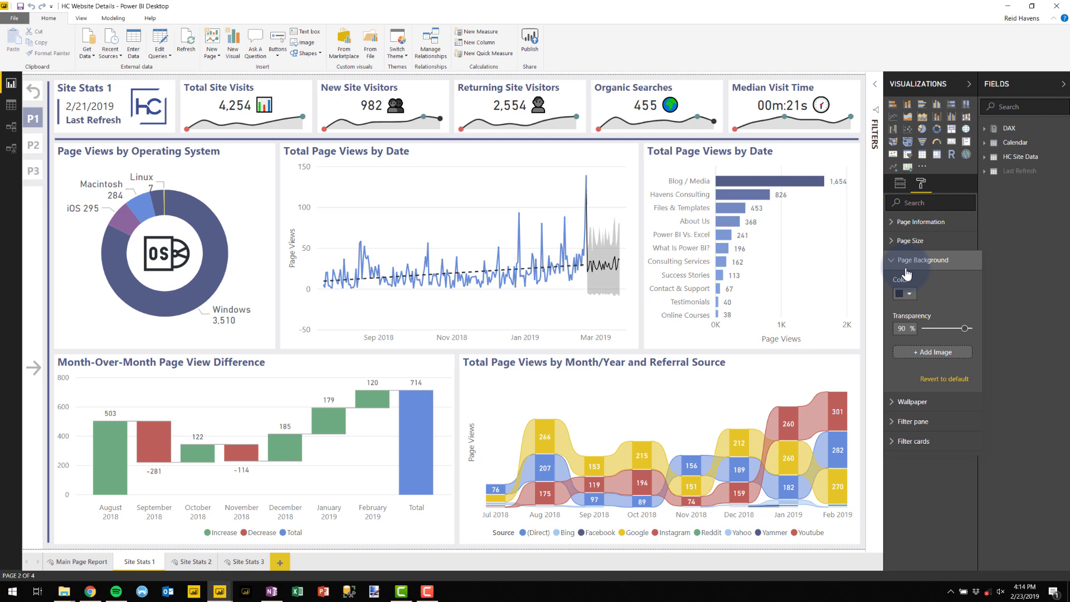
{"action": "left_click", "coordinate": [904, 292]}
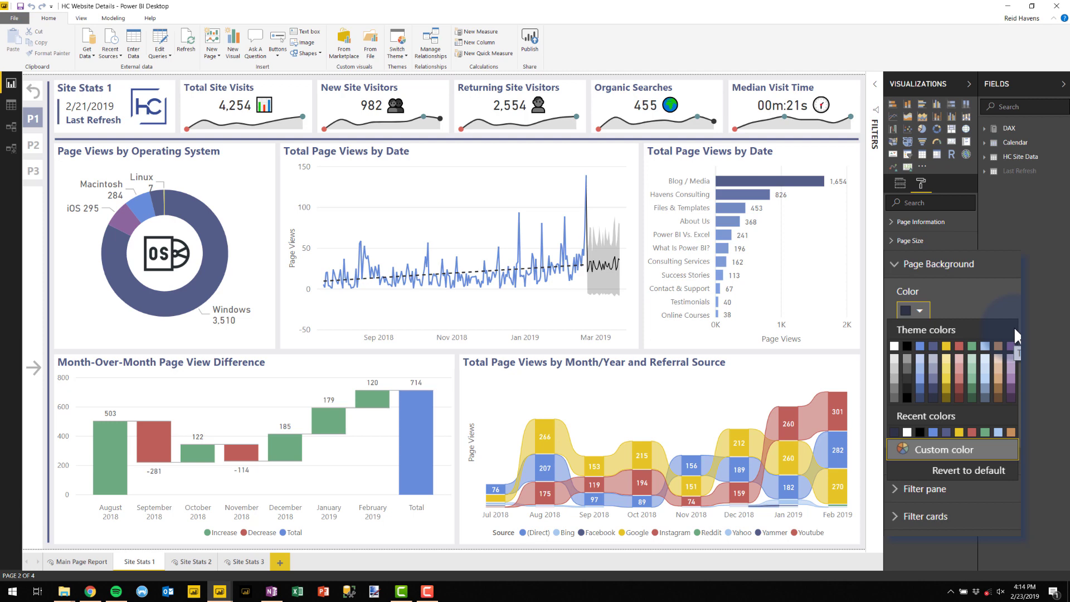
{"action": "left_click", "coordinate": [899, 291]}
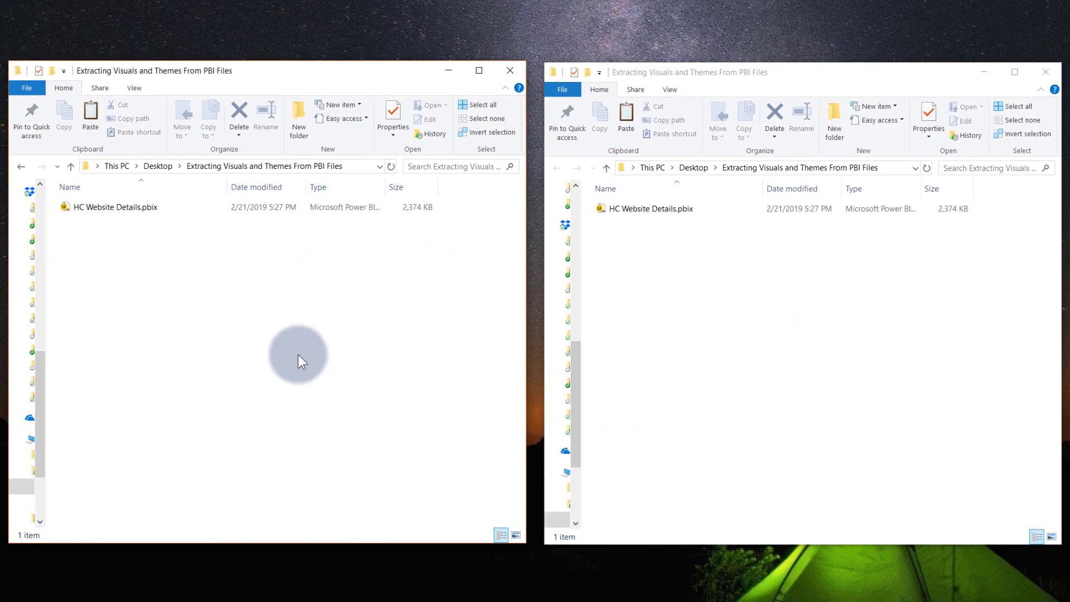
- Make a copy of HC Website Details.pbix in the same folder
{"action": "left_click", "coordinate": [132, 209]}
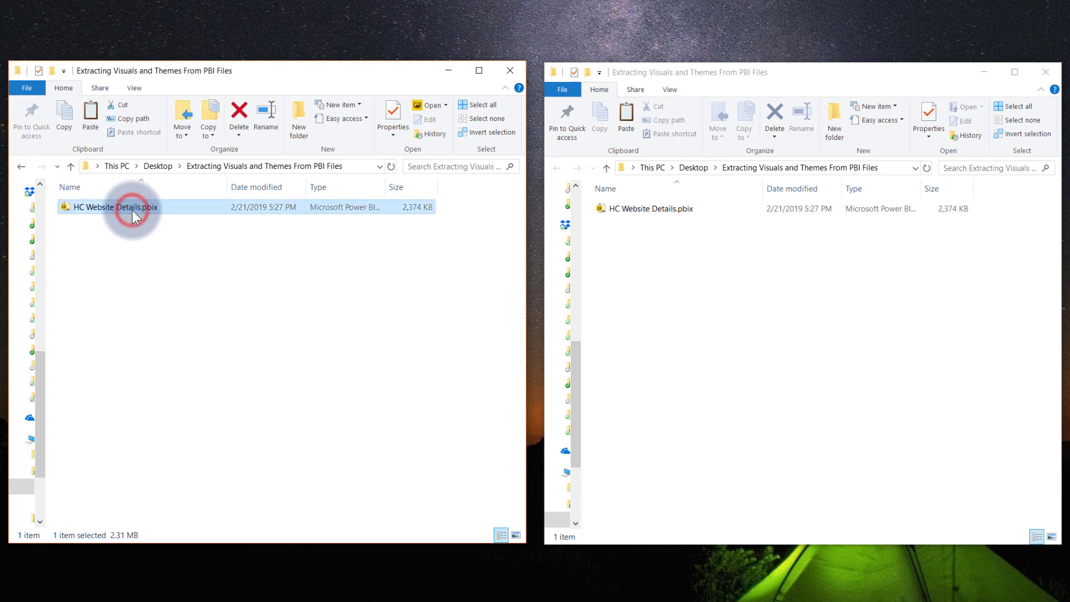
{"action": "key", "text": "ctrl+c"}
{"action": "left_click", "coordinate": [101, 237]}
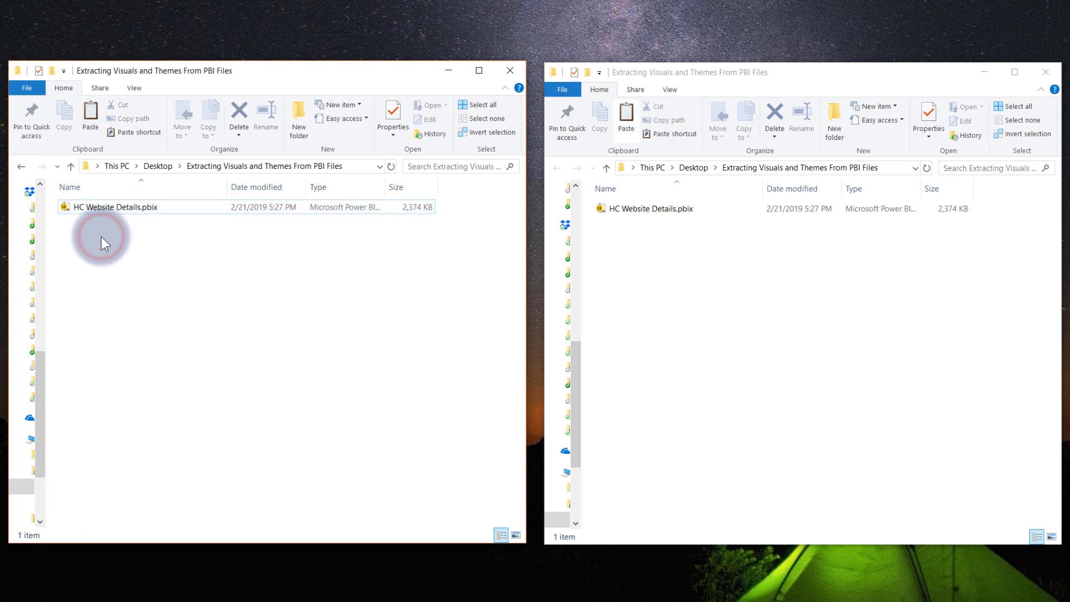
{"action": "key", "text": "ctrl+v"}
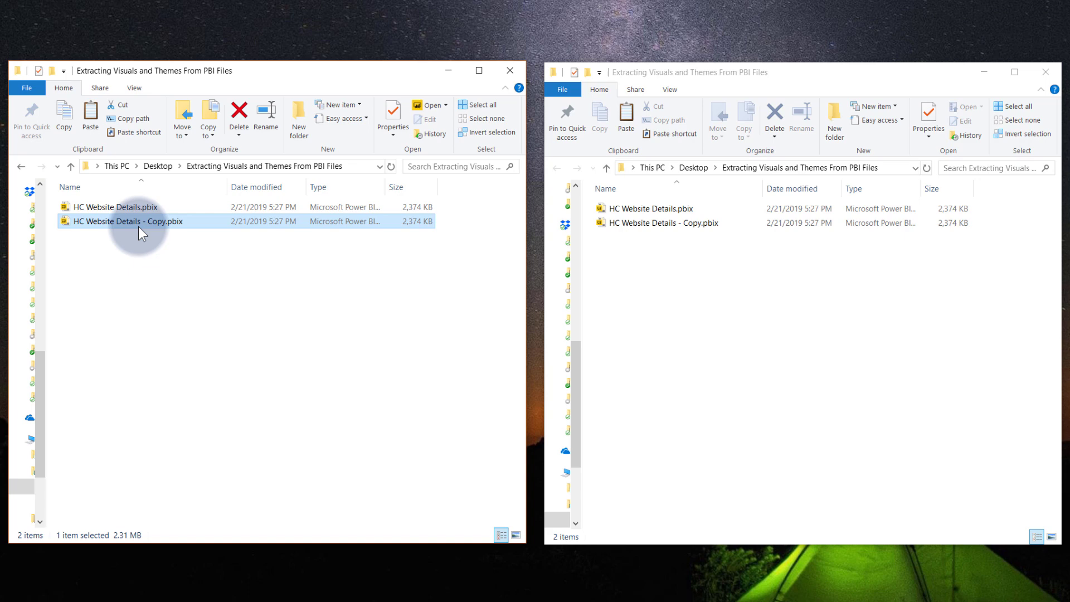
- Rename the copy to HC Website Details.zip and accept the extension change
{"action": "right_click", "coordinate": [122, 223]}
{"action": "left_click", "coordinate": [163, 464]}
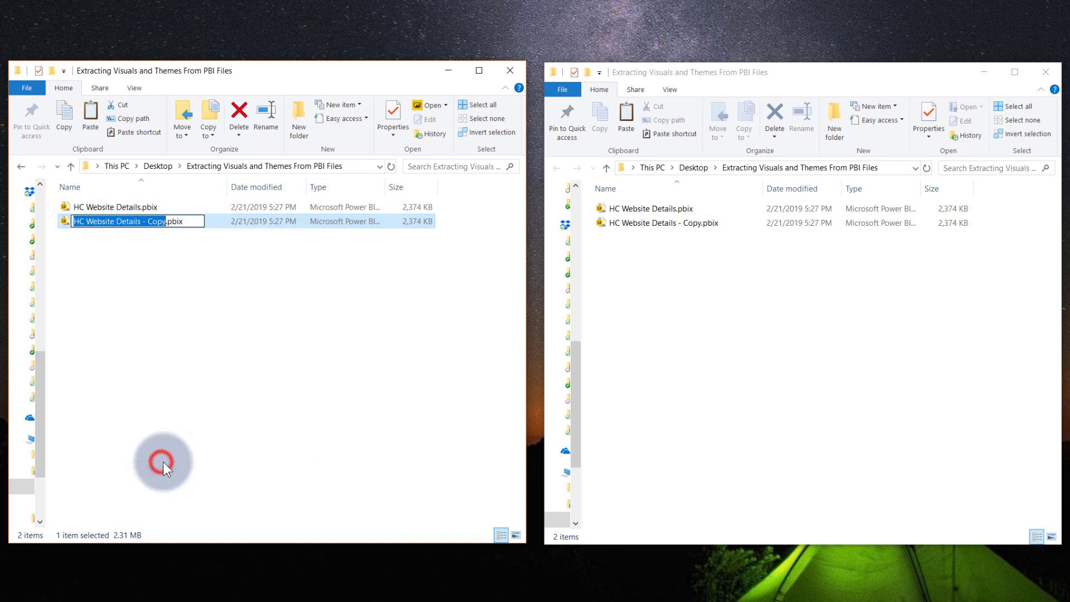
{"action": "key", "text": "Right"}
{"action": "key", "text": "ctrl+shift+Left"}
{"action": "key", "text": "shift+Left"}
{"action": "key", "text": "shift+Left"}
{"action": "key", "text": "shift+Left"}
{"action": "key", "text": "BackSpace"}
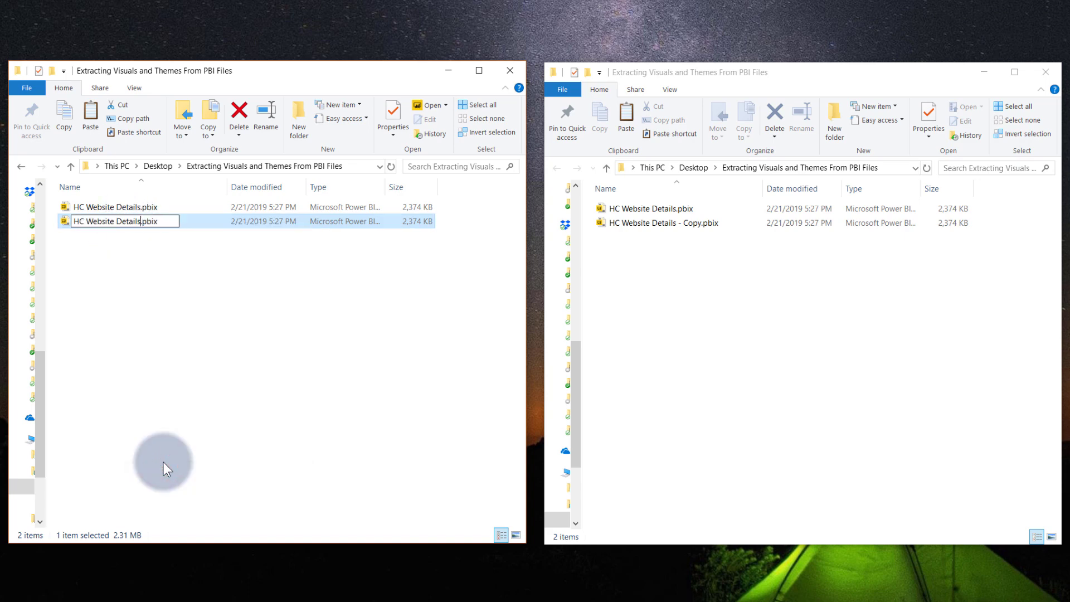
{"action": "key", "text": "shift+End"}
{"action": "type", "text": "zip"}
{"action": "key", "text": "Return"}
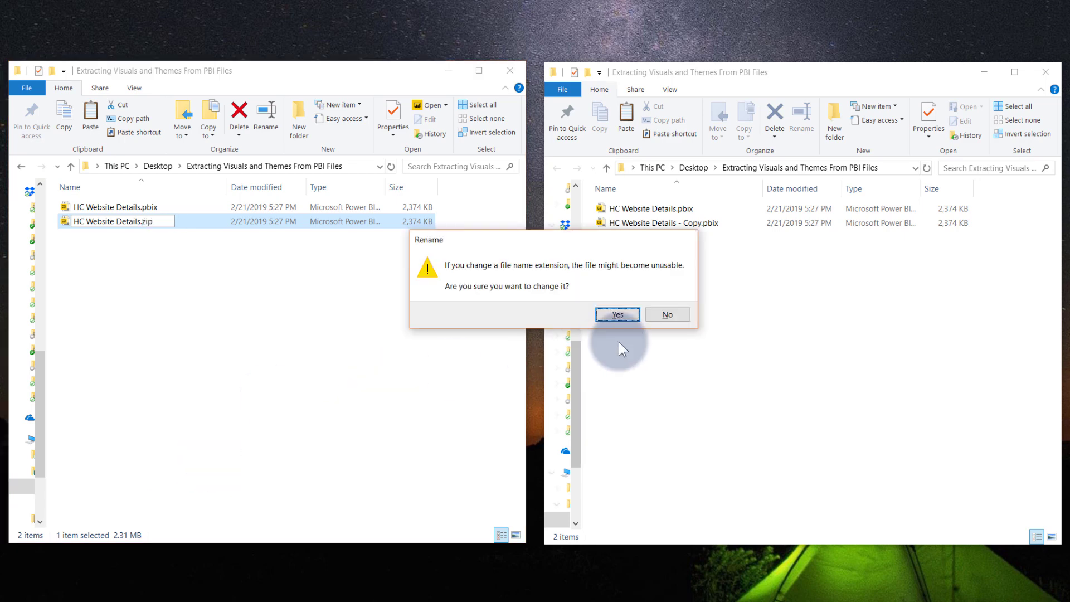
{"action": "left_click", "coordinate": [618, 314]}
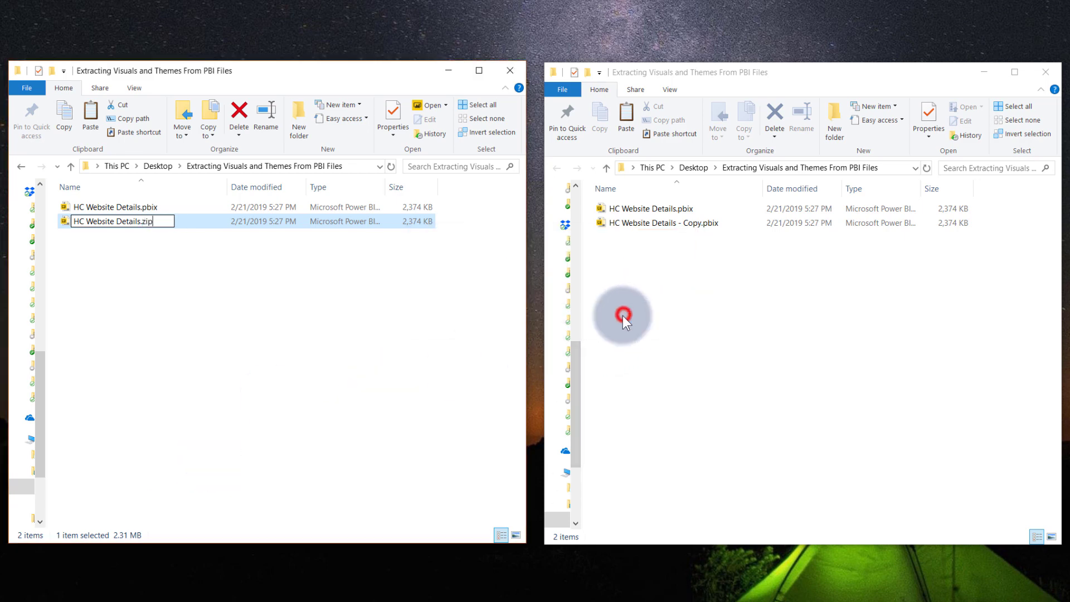
{"action": "left_click", "coordinate": [135, 284]}
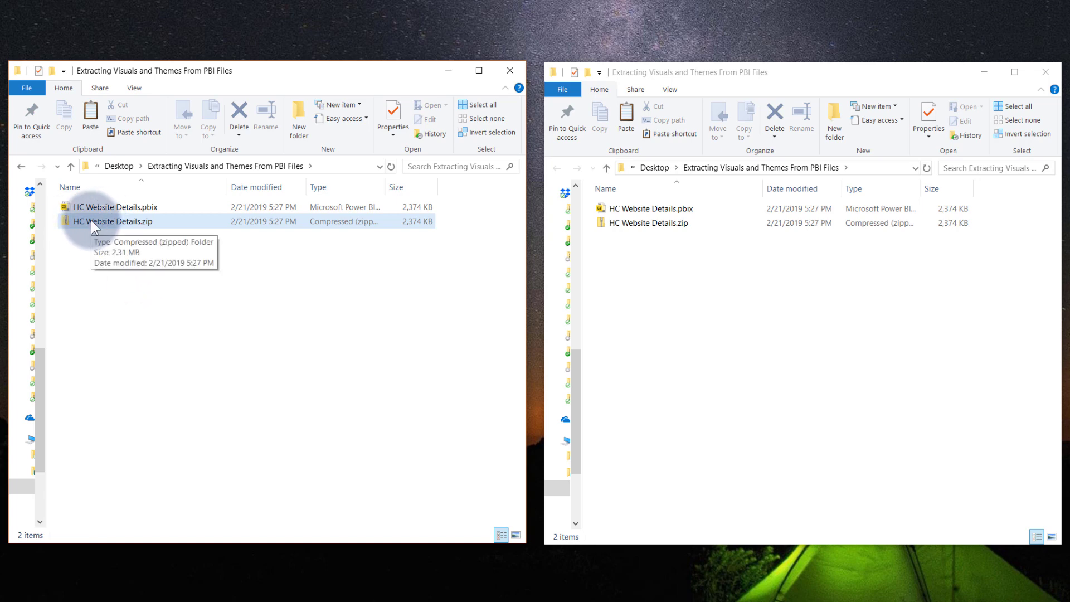
- Drag Classroom.json from the zip's Report/StaticResources/SharedResources/BuiltInThemes folder into the project folder
{"action": "double_click", "coordinate": [92, 220]}
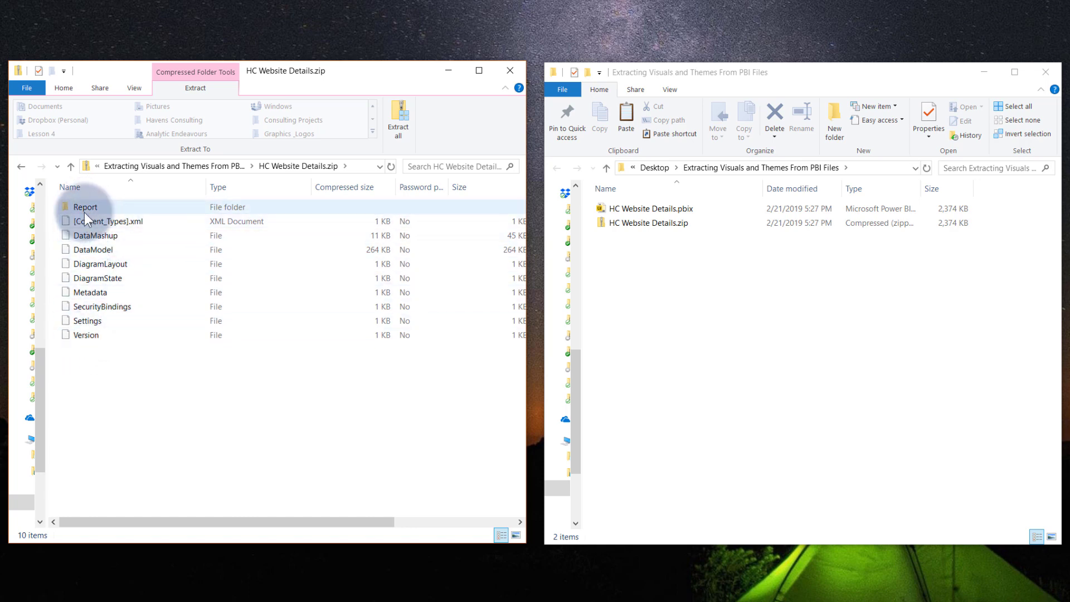
{"action": "double_click", "coordinate": [87, 207]}
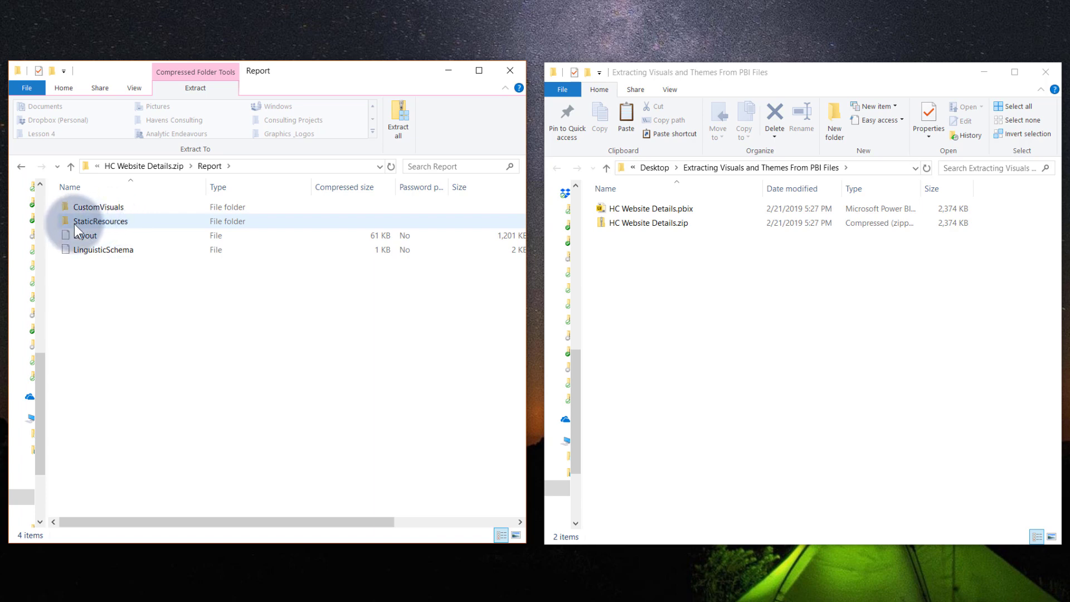
{"action": "double_click", "coordinate": [100, 222]}
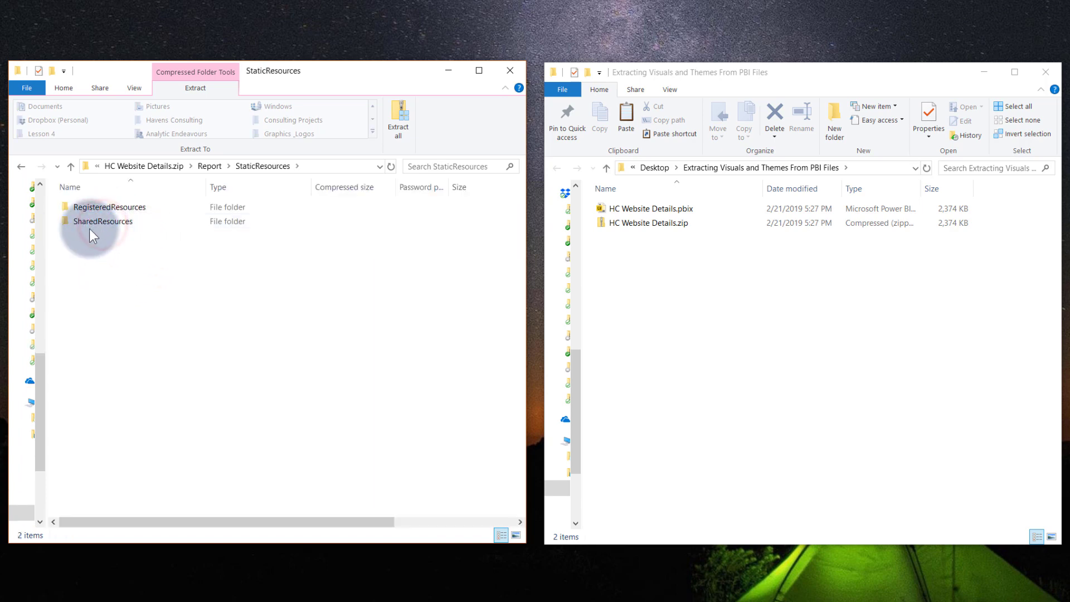
{"action": "left_click", "coordinate": [94, 223]}
{"action": "double_click", "coordinate": [93, 223]}
{"action": "left_click", "coordinate": [98, 210]}
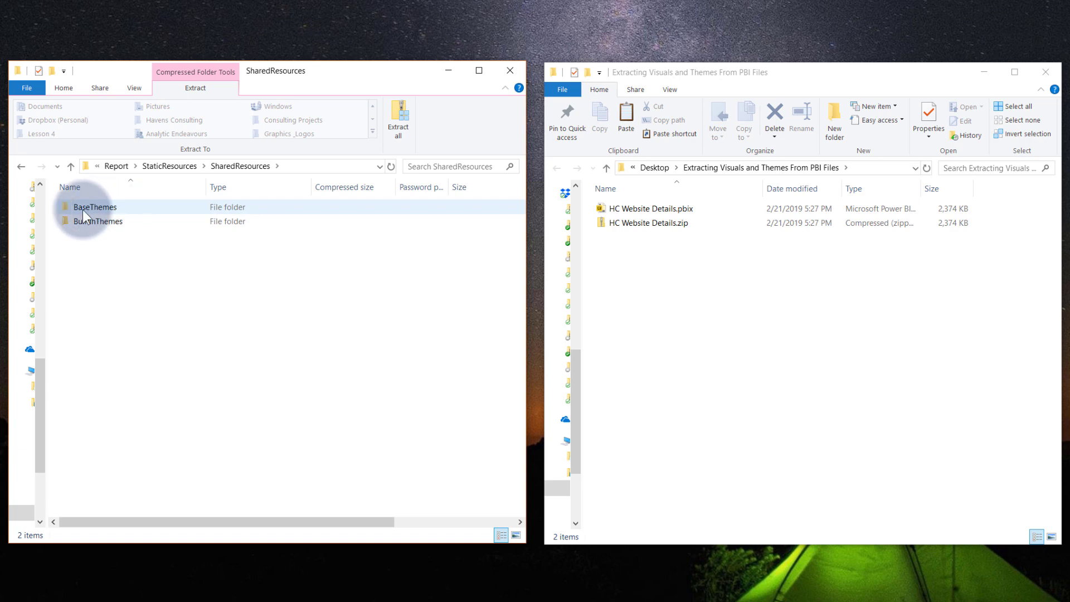
{"action": "left_click", "coordinate": [79, 221]}
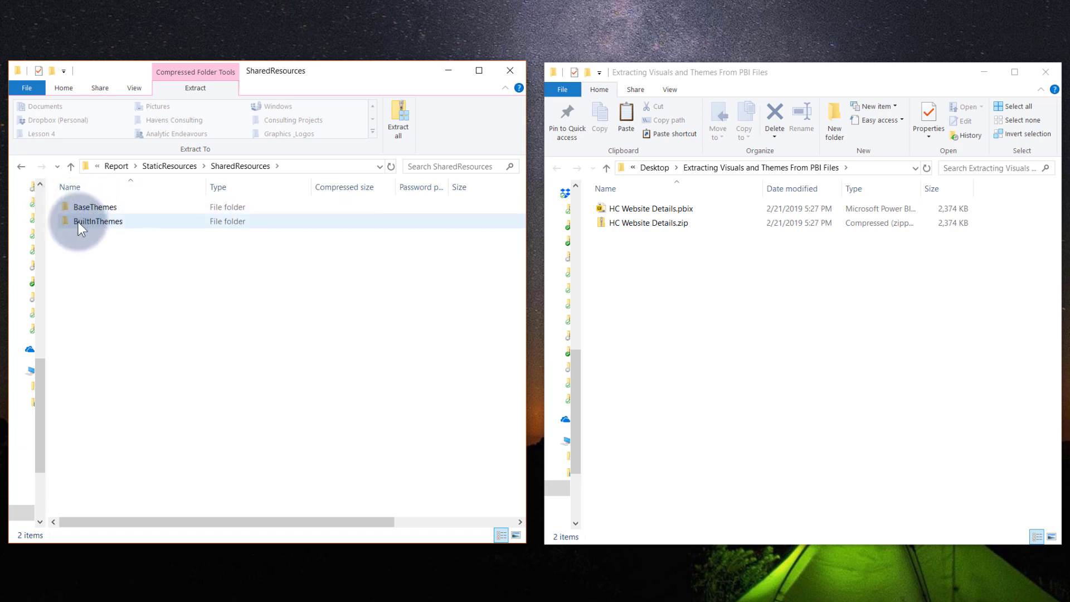
{"action": "double_click", "coordinate": [78, 221]}
{"action": "left_click", "coordinate": [73, 207]}
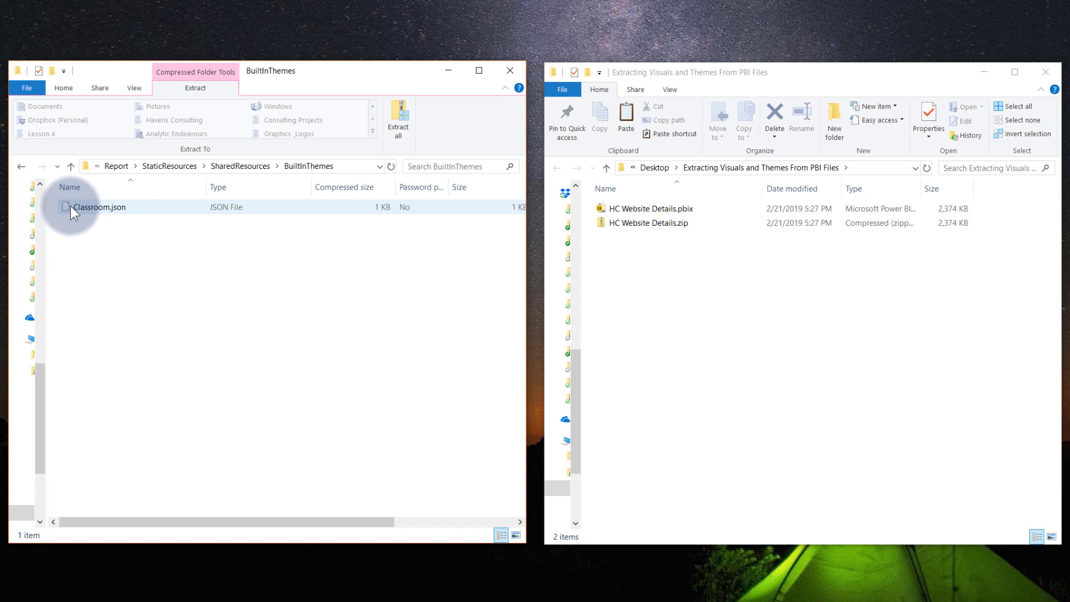
{"action": "left_click_drag", "start_coordinate": [73, 209], "coordinate": [683, 286]}
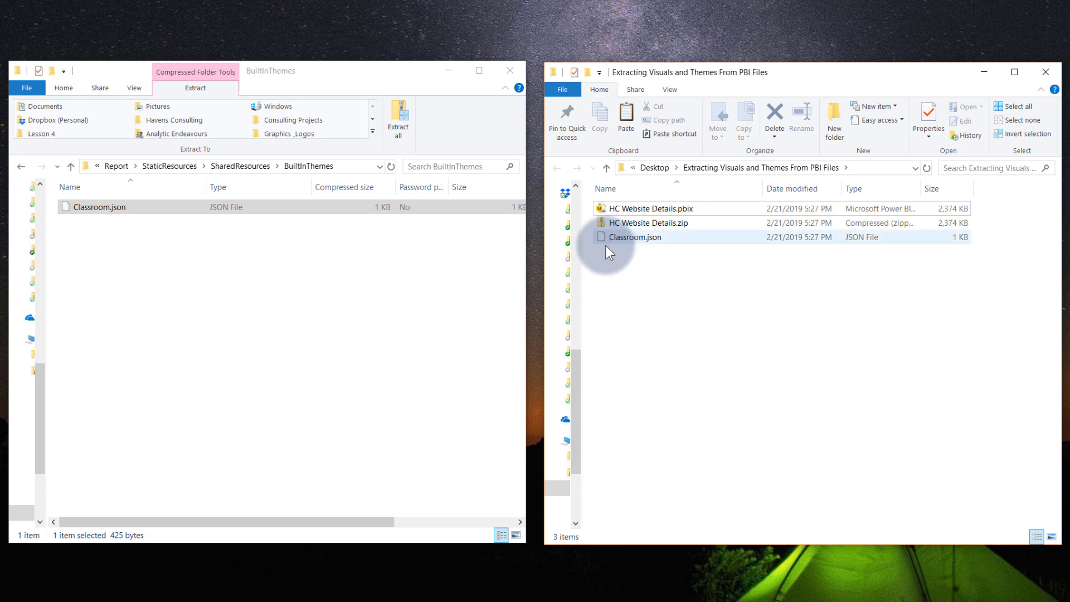
- Navigate in the zip from BuiltInThemes to Report/CustomVisuals/TimelineStoryteller
{"action": "left_click", "coordinate": [231, 263]}
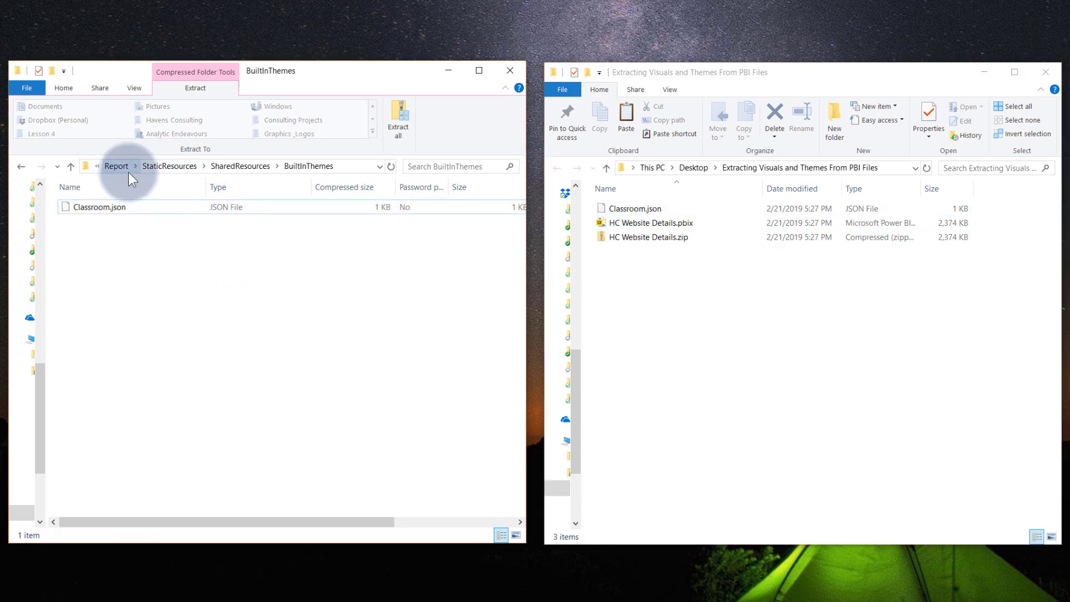
{"action": "left_click", "coordinate": [228, 168]}
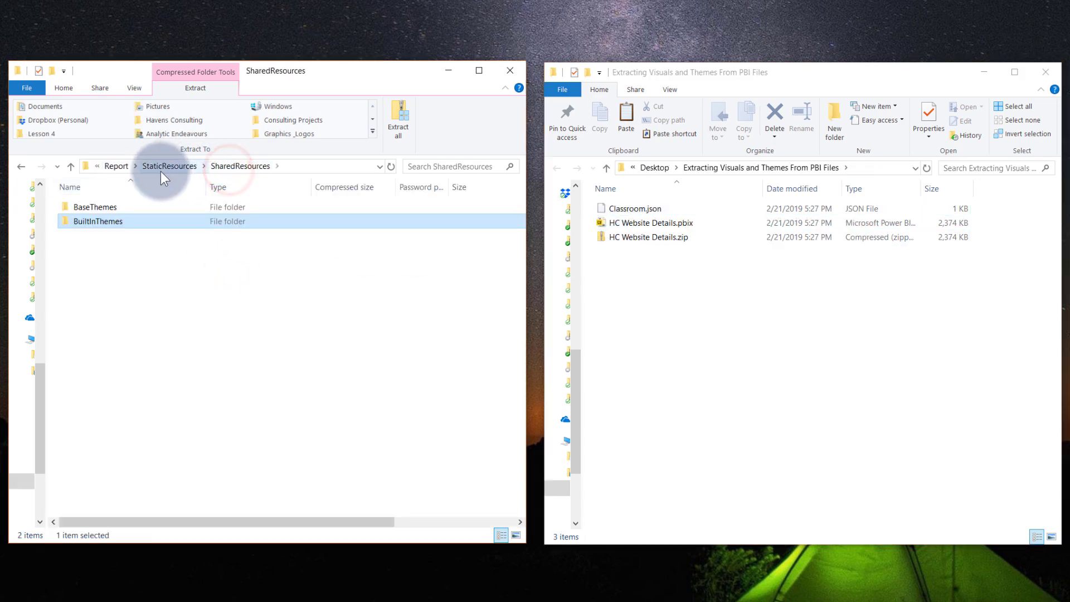
{"action": "left_click", "coordinate": [161, 170]}
{"action": "left_click", "coordinate": [212, 166]}
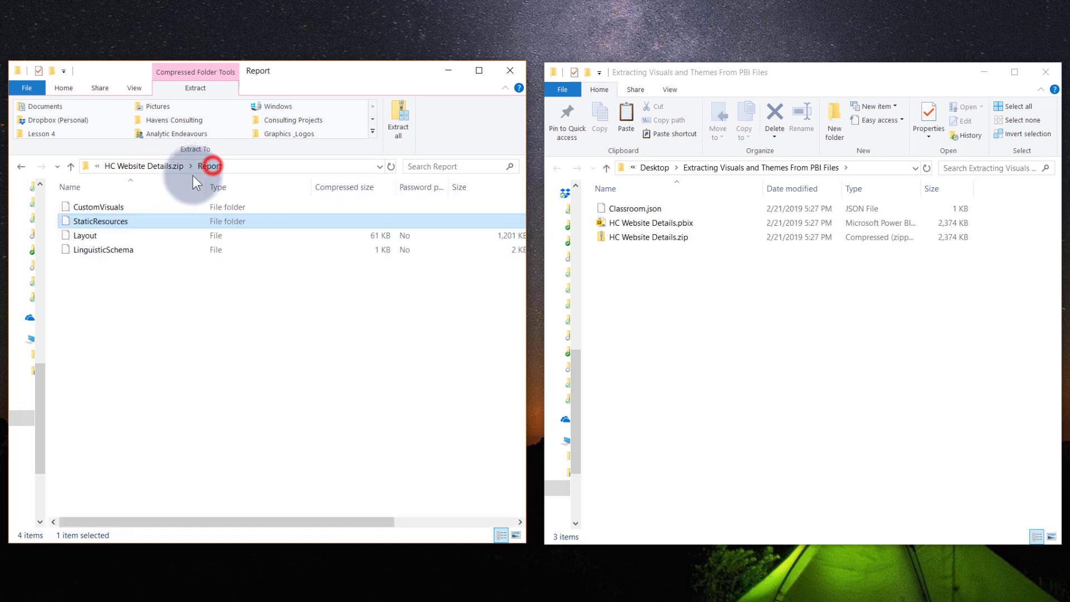
{"action": "double_click", "coordinate": [98, 208]}
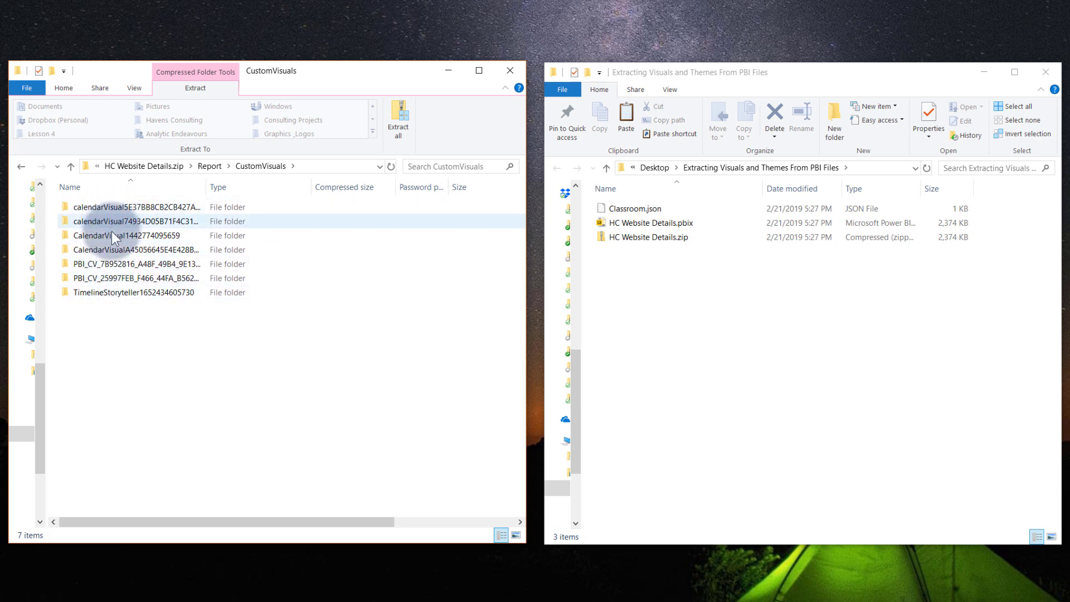
{"action": "double_click", "coordinate": [85, 292]}
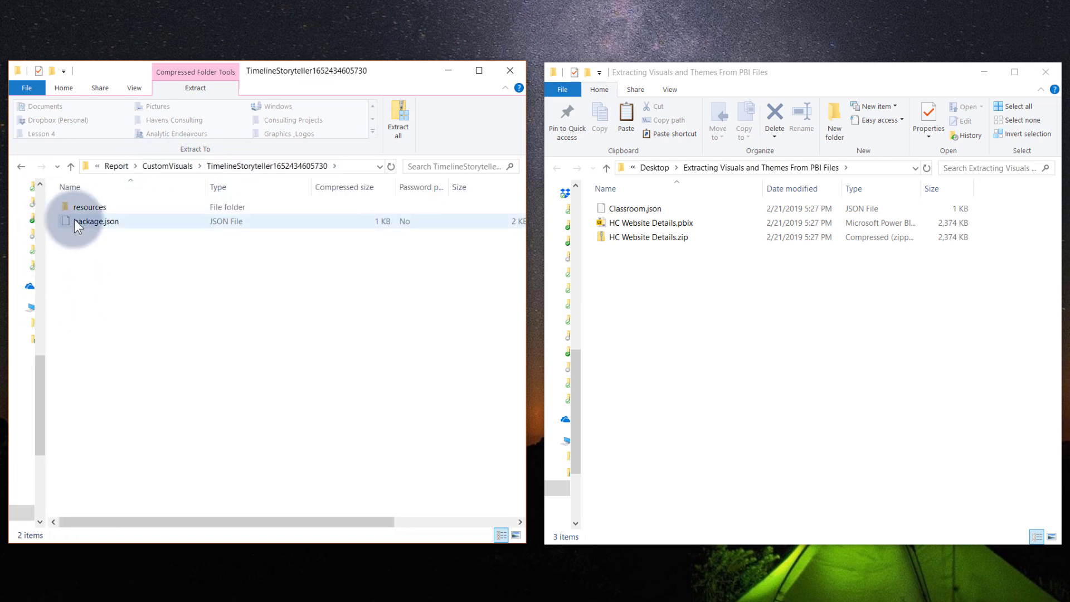
- Paste the resources folder and package.json into the Extracting Visuals and Themes From PBI Files folder
{"action": "left_click", "coordinate": [93, 207]}
{"action": "left_click", "coordinate": [89, 221], "text": "shift"}
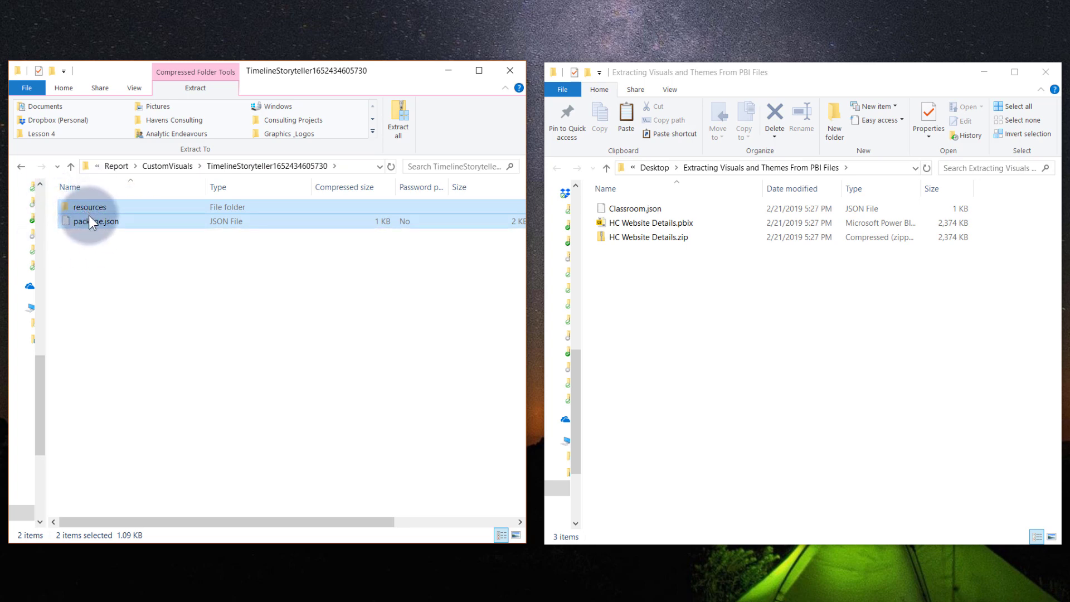
{"action": "left_click", "coordinate": [645, 293]}
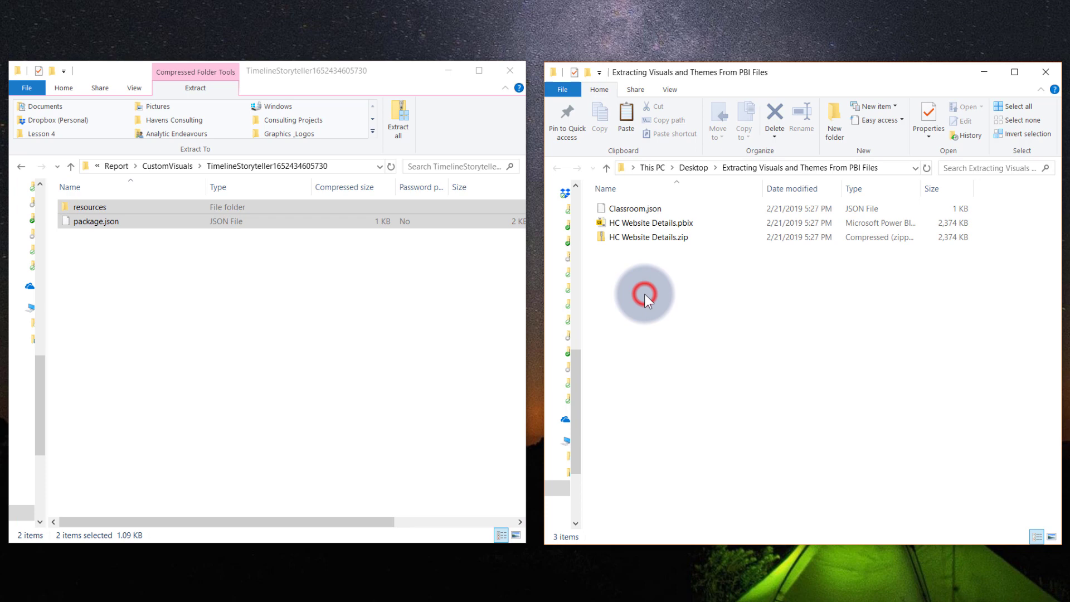
{"action": "key", "text": "ctrl+v"}
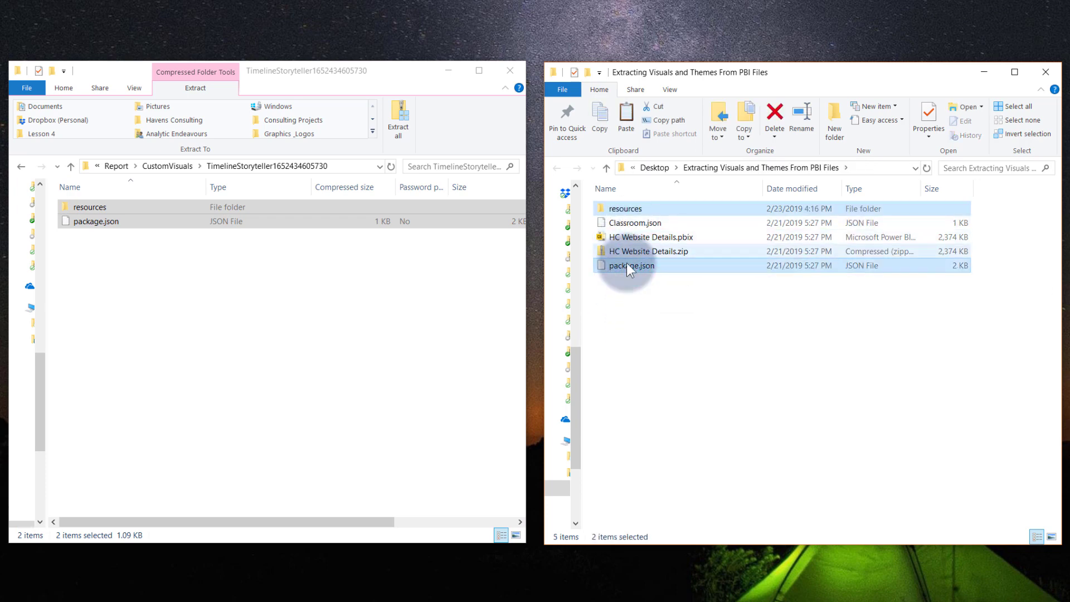
{"action": "left_click", "coordinate": [628, 267]}
{"action": "left_click", "coordinate": [625, 208], "text": "ctrl"}
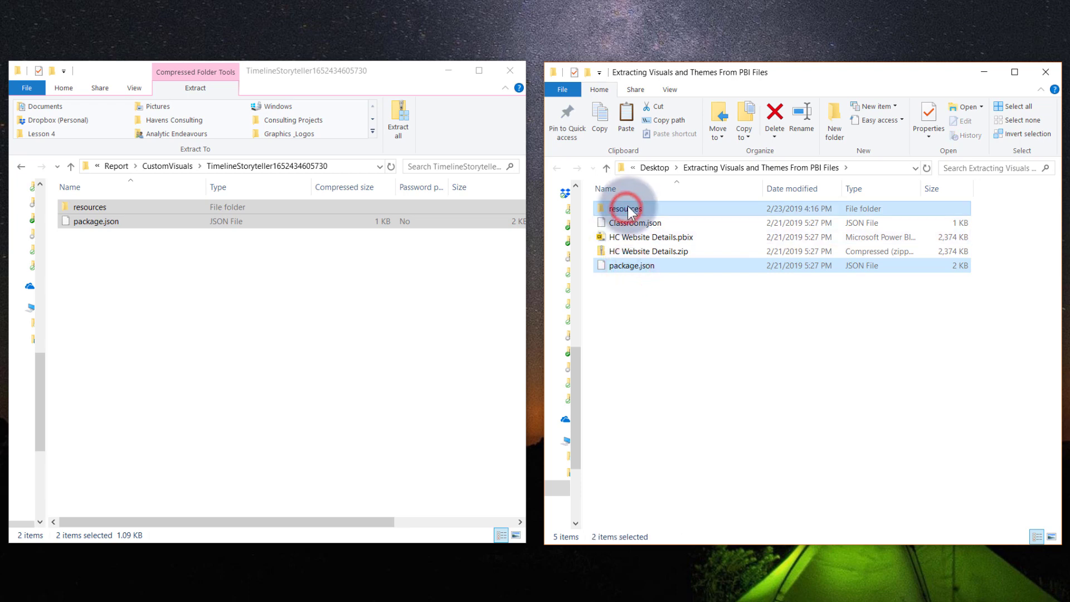
- Compress resources and package.json into a zip renamed Custom Visual.pbiviz, accepting the extension change
{"action": "right_click", "coordinate": [625, 208]}
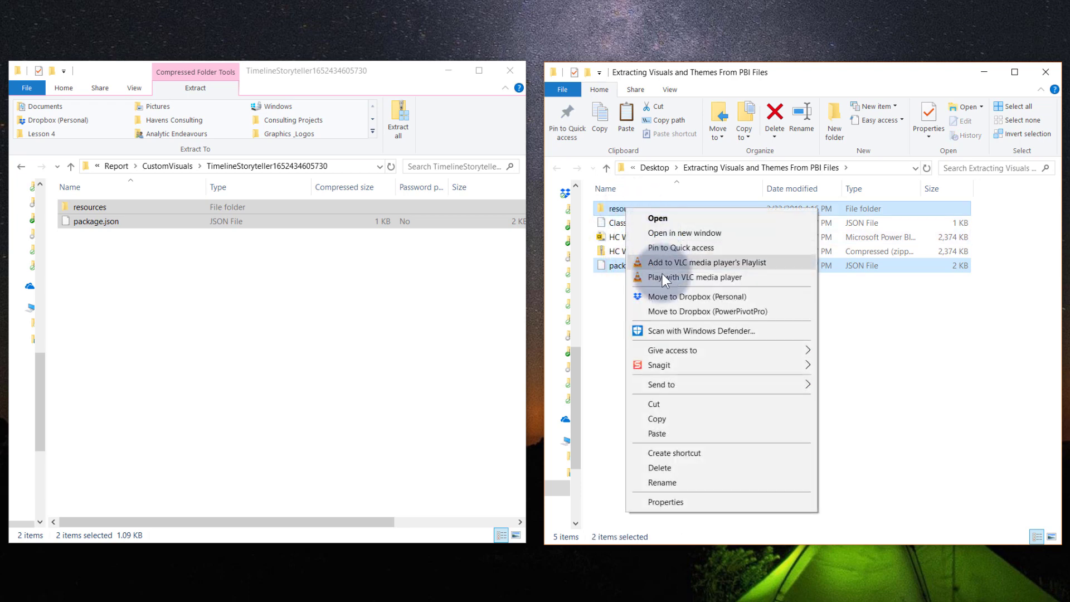
{"action": "left_click", "coordinate": [700, 384]}
{"action": "left_click", "coordinate": [868, 402]}
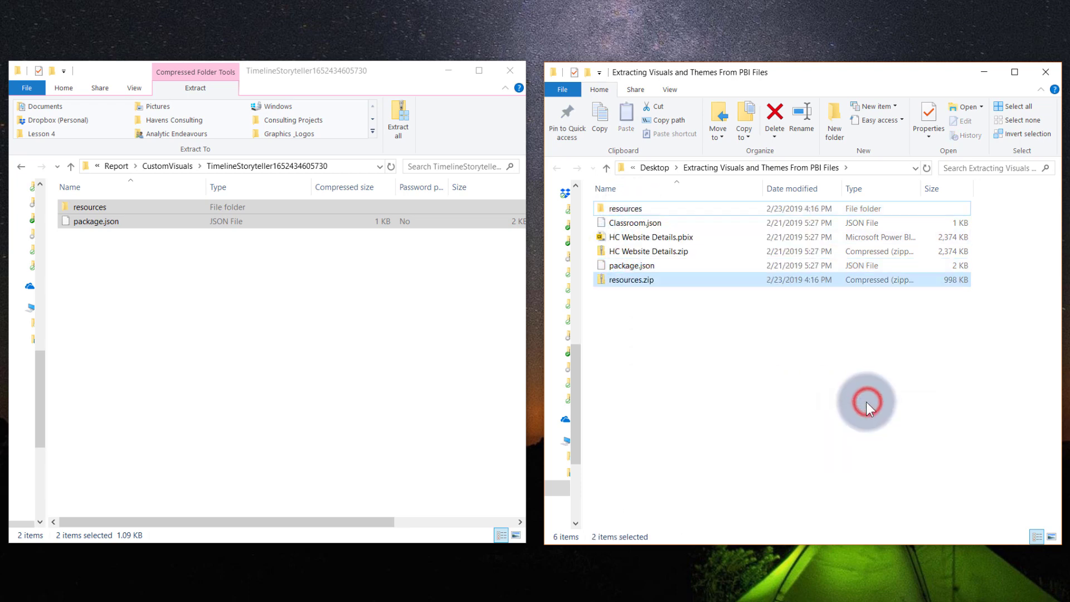
{"action": "type", "text": "Custom Vis"}
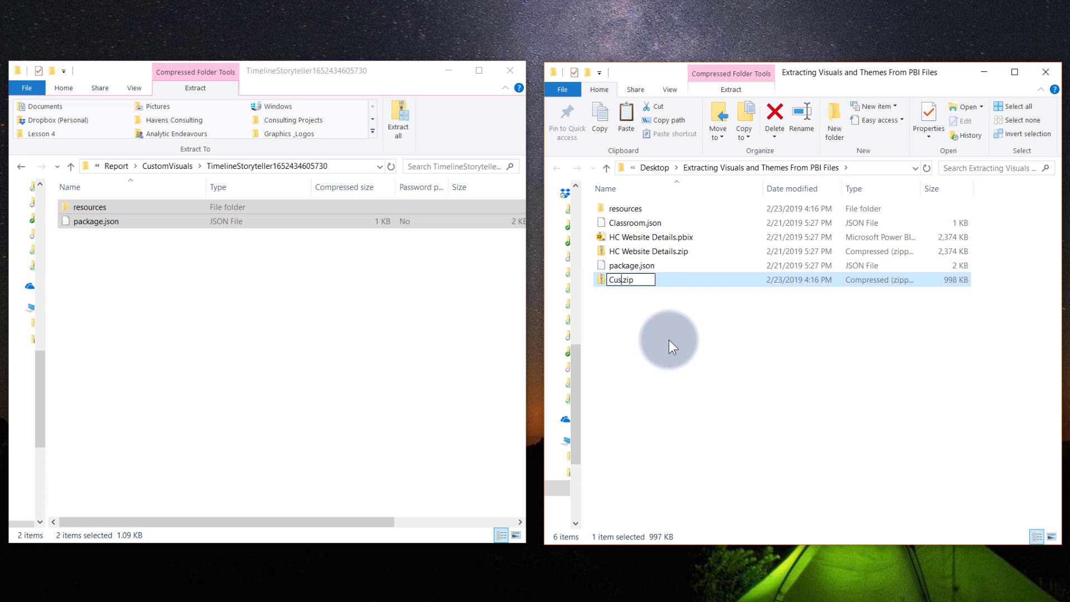
{"action": "type", "text": "ual"}
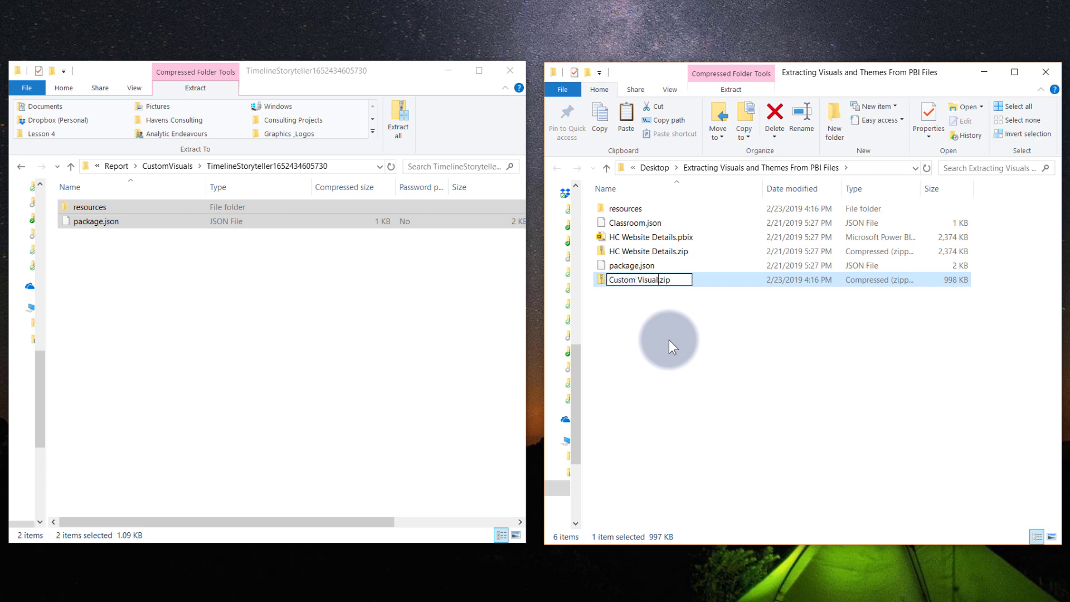
{"action": "key", "text": "shift+End"}
{"action": "type", "text": ".pbiviz"}
{"action": "key", "text": "Return"}
{"action": "left_click", "coordinate": [613, 316]}
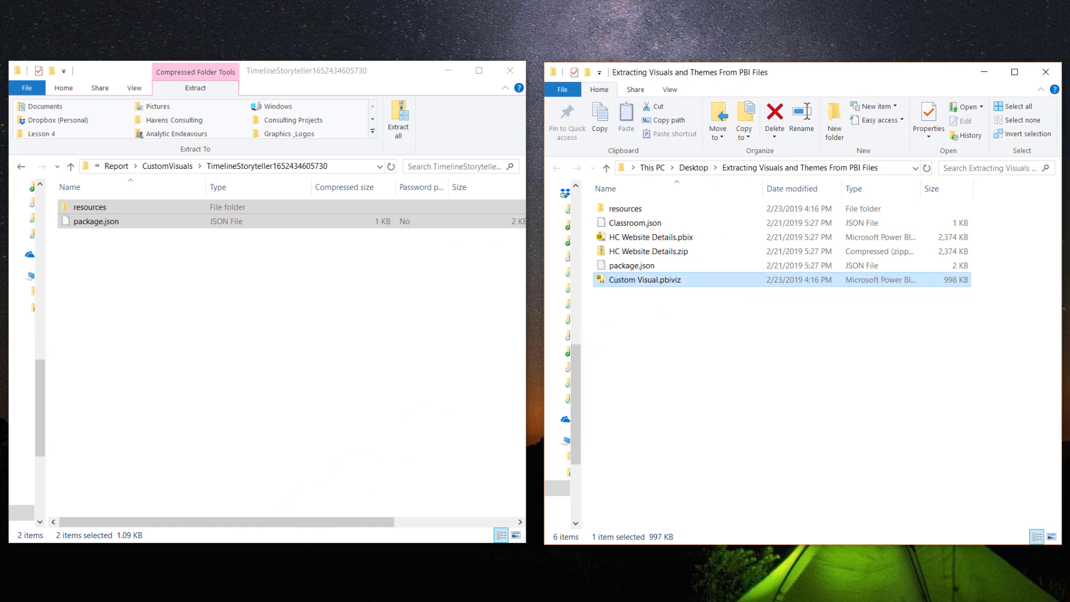
- Import Classroom.json from the Extracting Visuals and Themes From PBI Files folder as the report theme
{"action": "mouse_move", "coordinate": [219, 591]}
{"action": "left_click", "coordinate": [250, 553]}
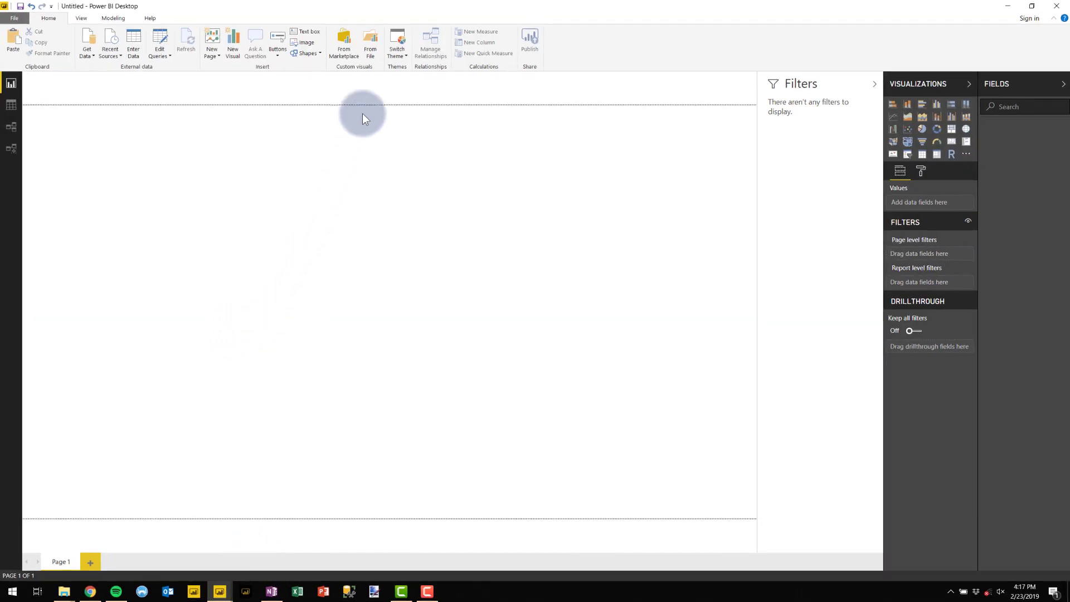
{"action": "left_click", "coordinate": [397, 48]}
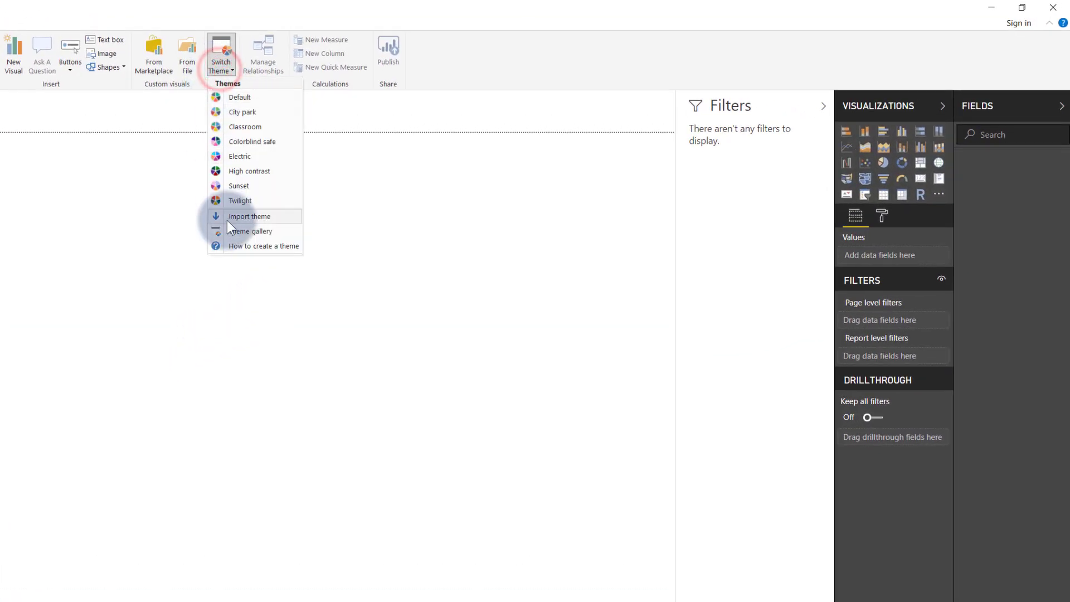
{"action": "left_click", "coordinate": [226, 217]}
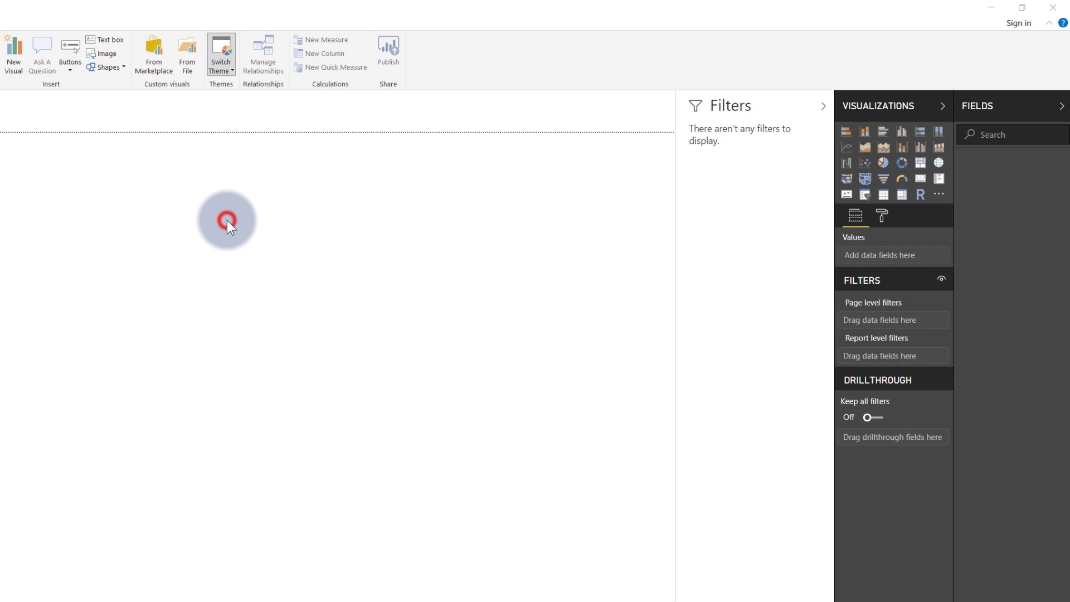
{"action": "left_click", "coordinate": [172, 250]}
{"action": "double_click", "coordinate": [171, 251]}
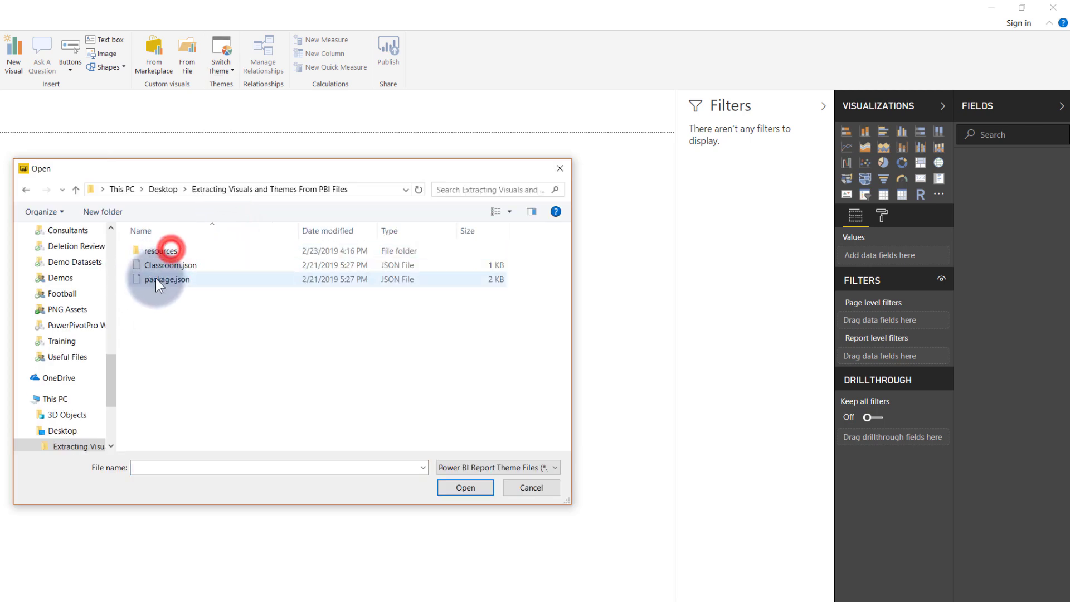
{"action": "left_click", "coordinate": [159, 267]}
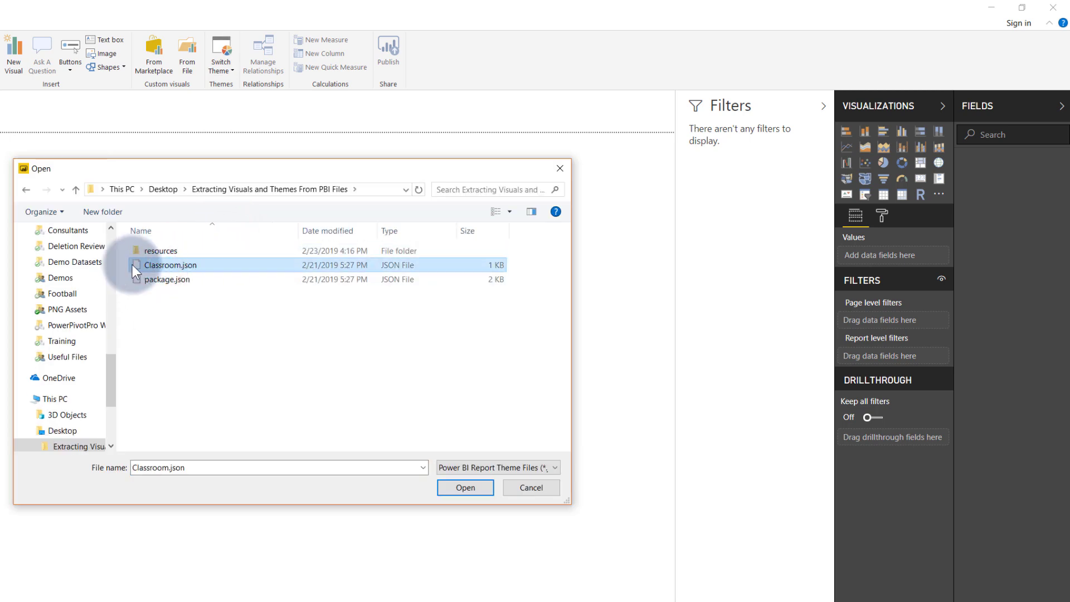
{"action": "left_click", "coordinate": [459, 490]}
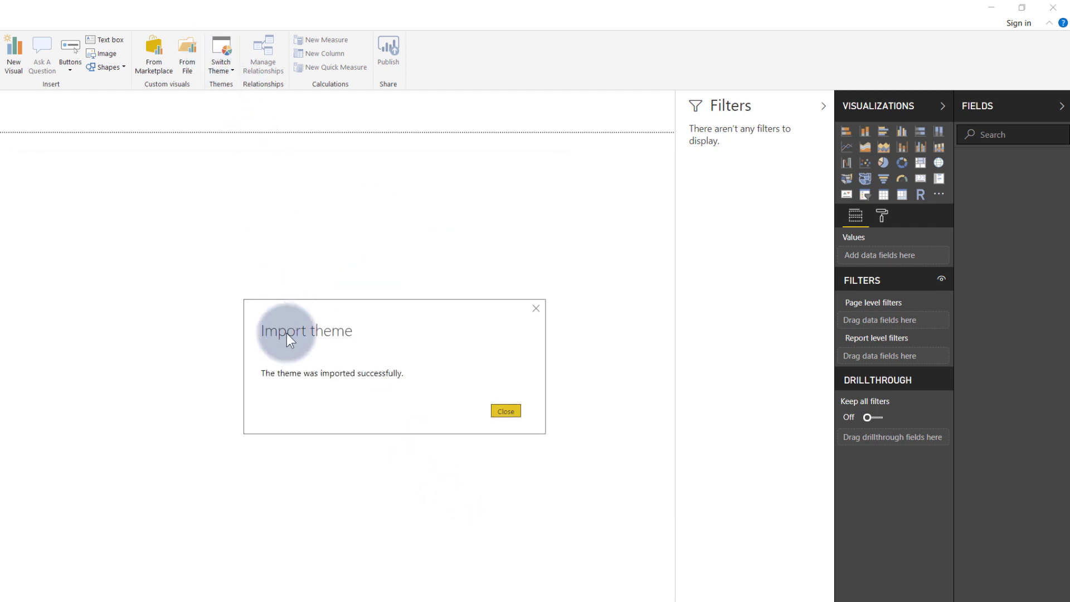
{"action": "left_click", "coordinate": [504, 413]}
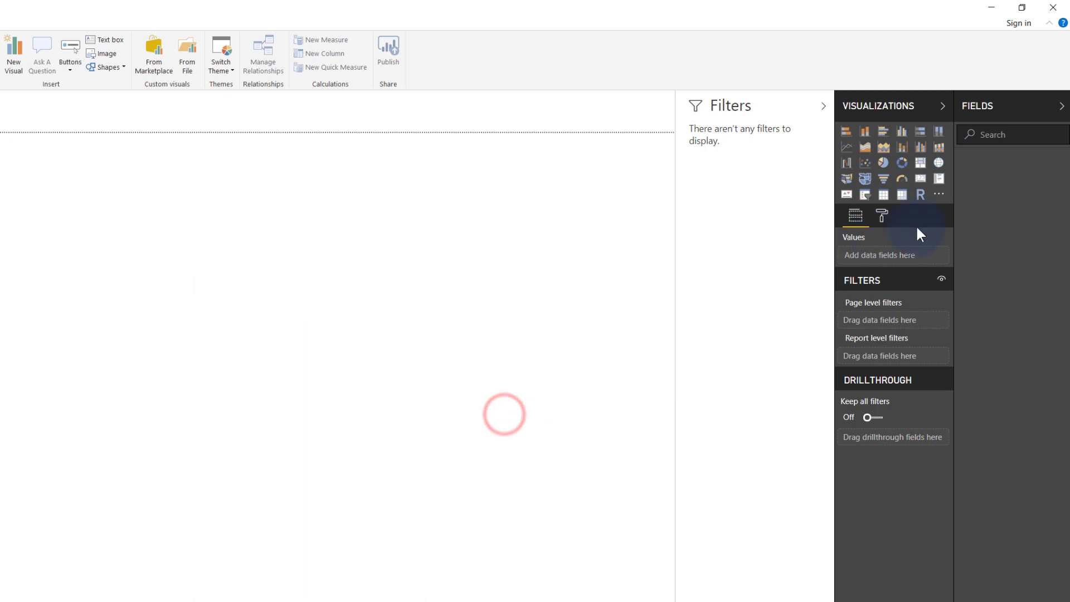
- Import Custom Visual.pbiviz into the Visualizations pane as a custom visual
{"action": "left_click", "coordinate": [939, 196]}
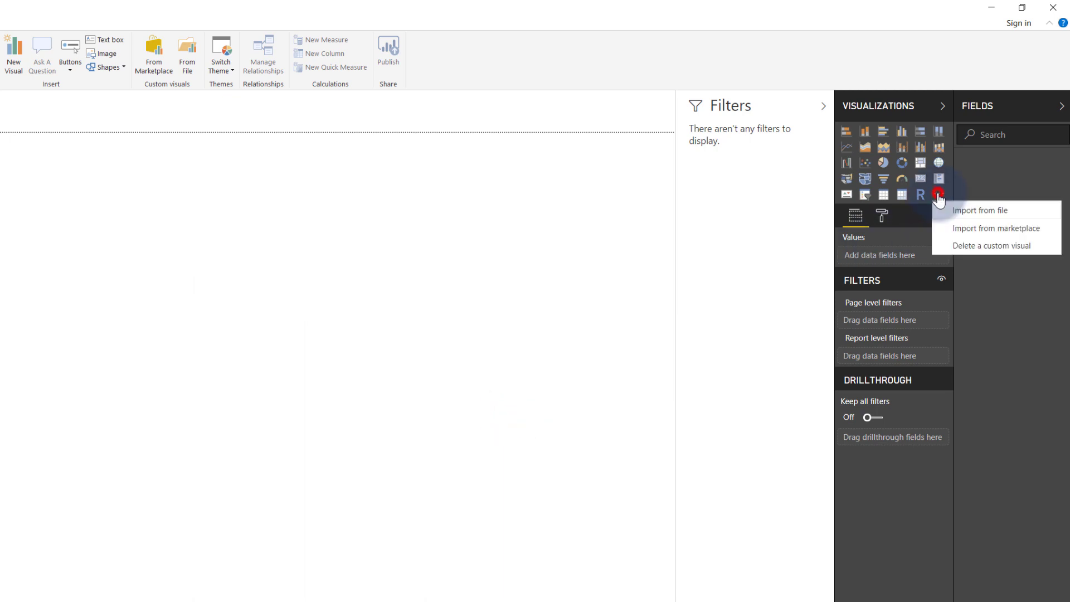
{"action": "left_click", "coordinate": [971, 217]}
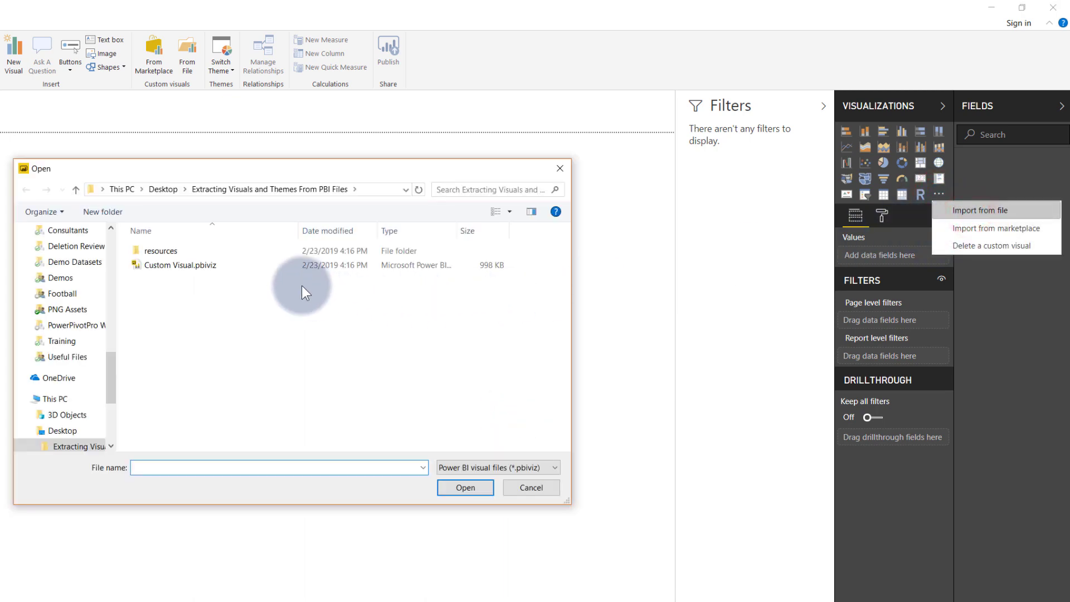
{"action": "left_click", "coordinate": [146, 264]}
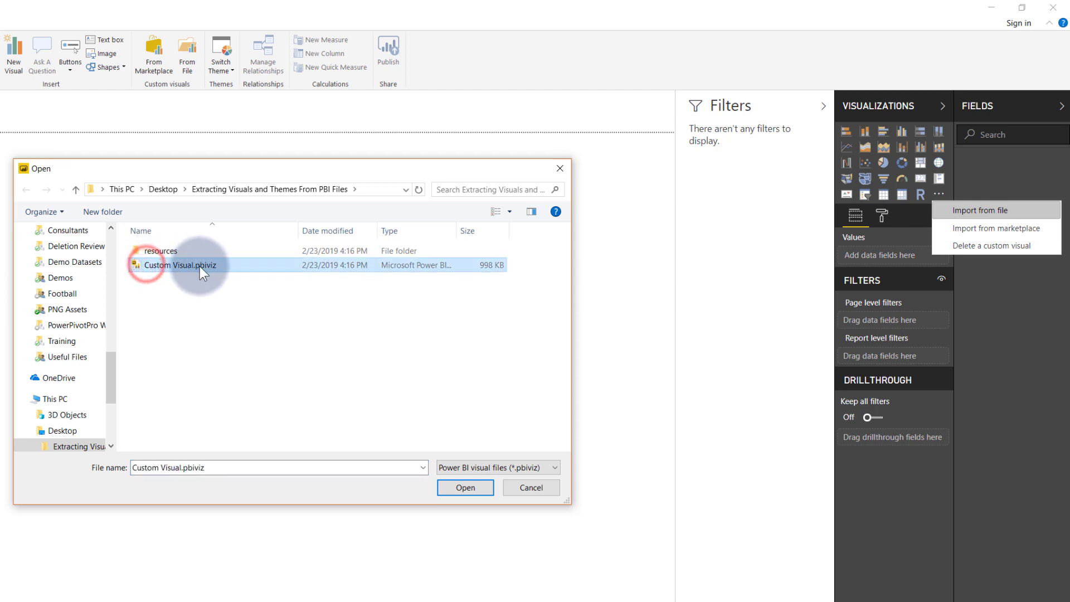
{"action": "left_click", "coordinate": [461, 495]}
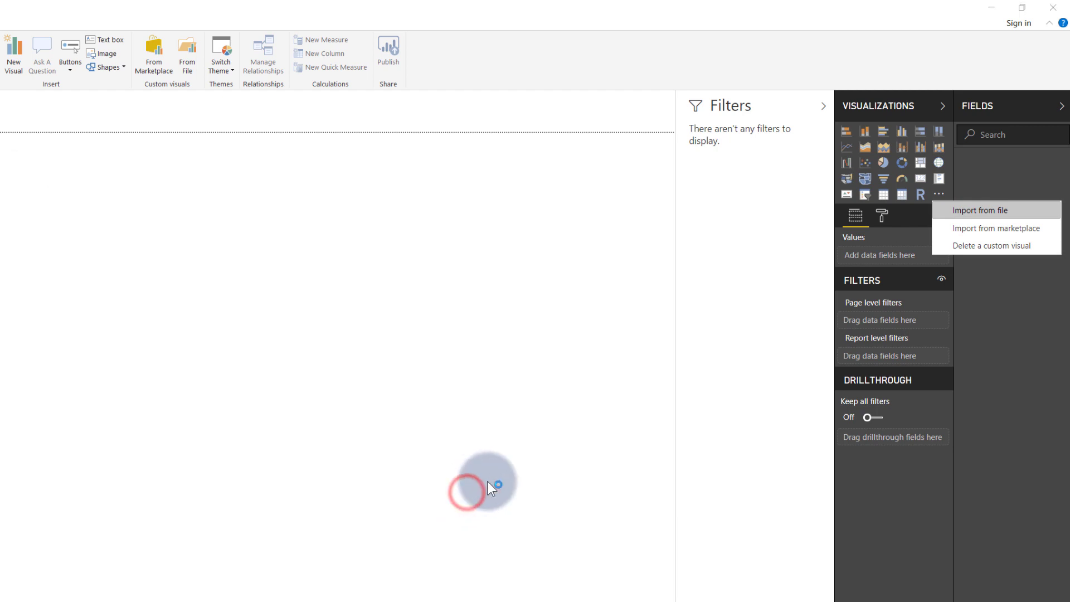
{"action": "left_click", "coordinate": [503, 394]}
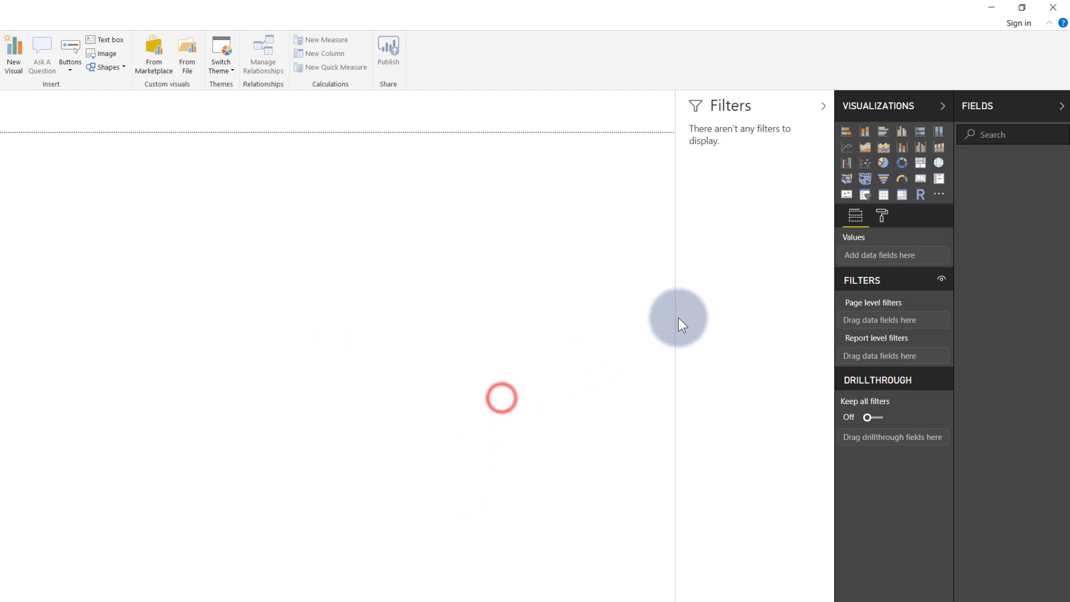